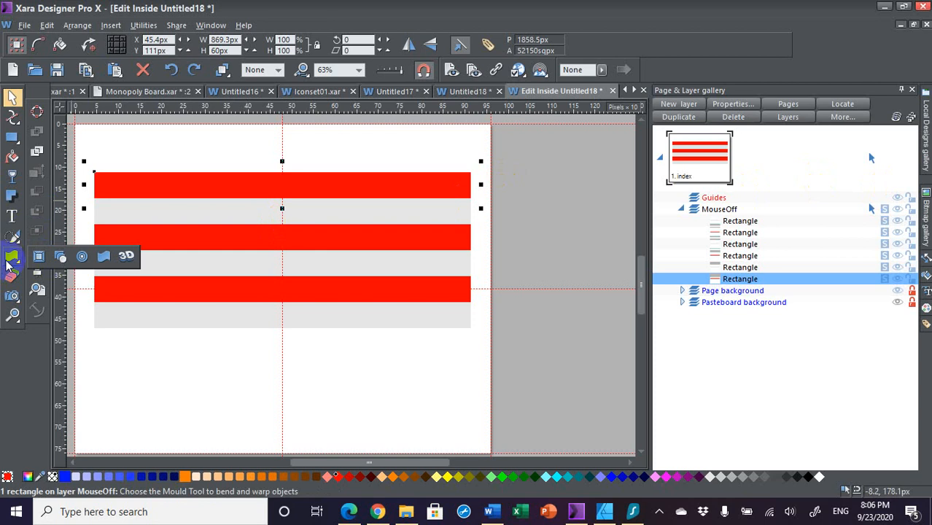
# - Select the red and grey stripes one after another to check that each is a separate rectangle
pyautogui.click(104, 256)
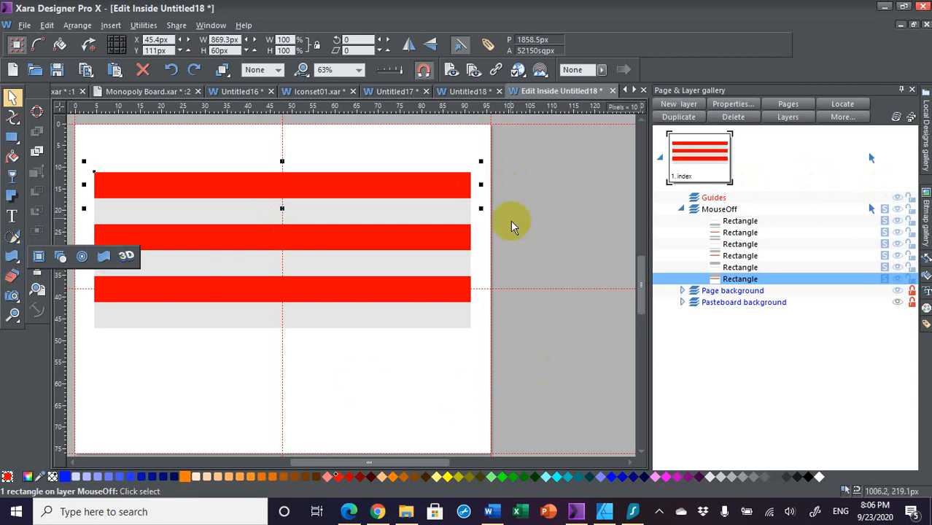
pyautogui.click(275, 199)
pyautogui.click(116, 149)
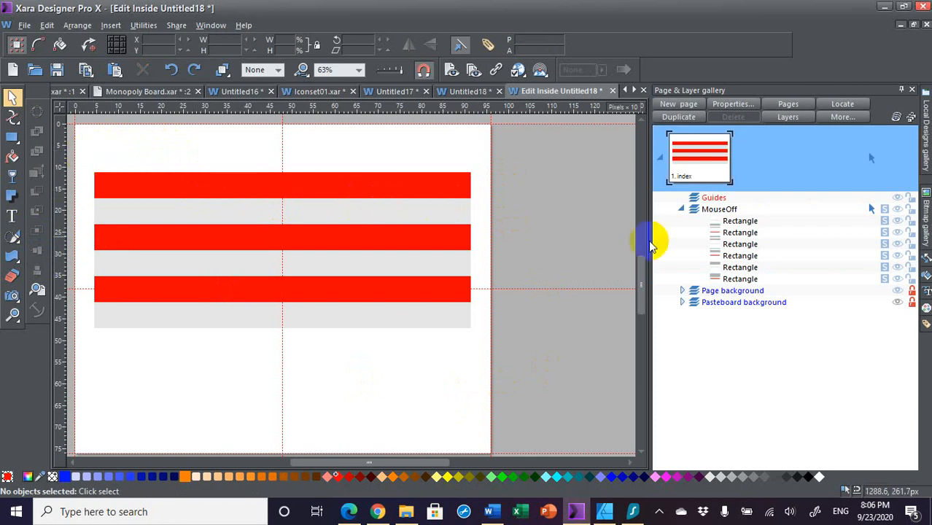
pyautogui.click(385, 184)
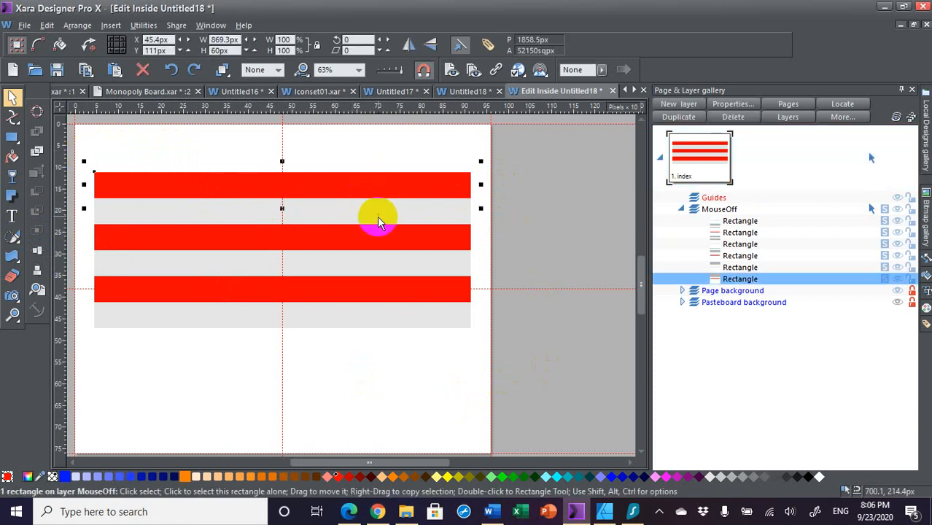
pyautogui.click(377, 215)
pyautogui.click(382, 236)
pyautogui.click(369, 269)
pyautogui.click(364, 292)
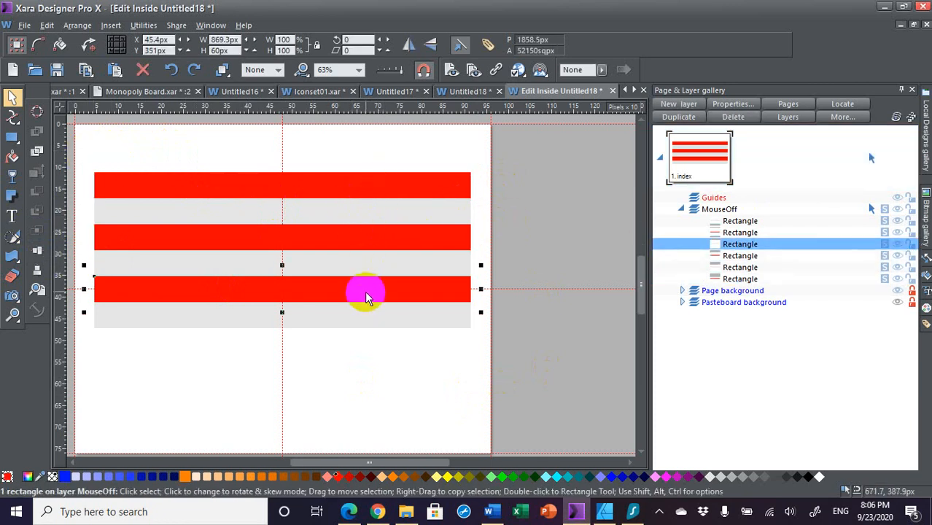
pyautogui.click(363, 309)
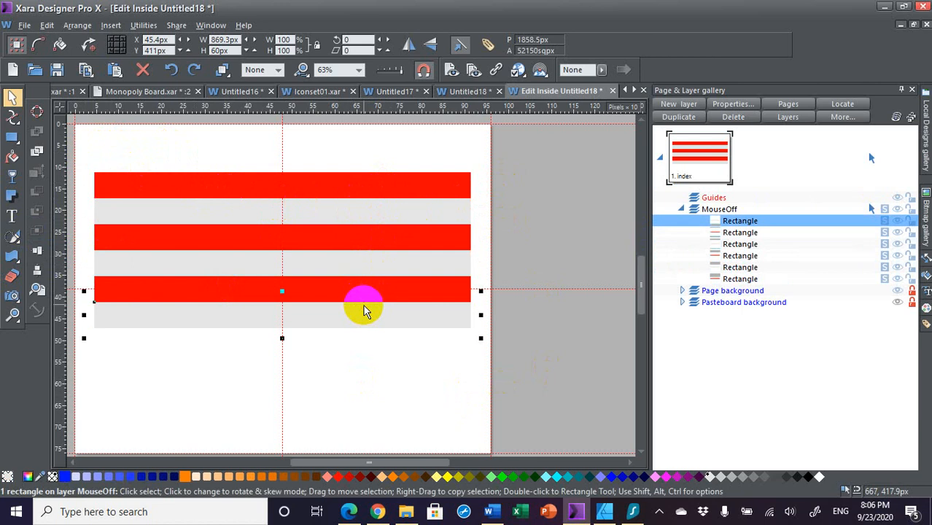
# - Try moving the top red stripe up to Y 51 px, and undo the move
pyautogui.click(196, 191)
pyautogui.press('Up')
pyautogui.press('Up')
pyautogui.press('Up')
pyautogui.press('Up')
pyautogui.press('Up')
pyautogui.press('Up')
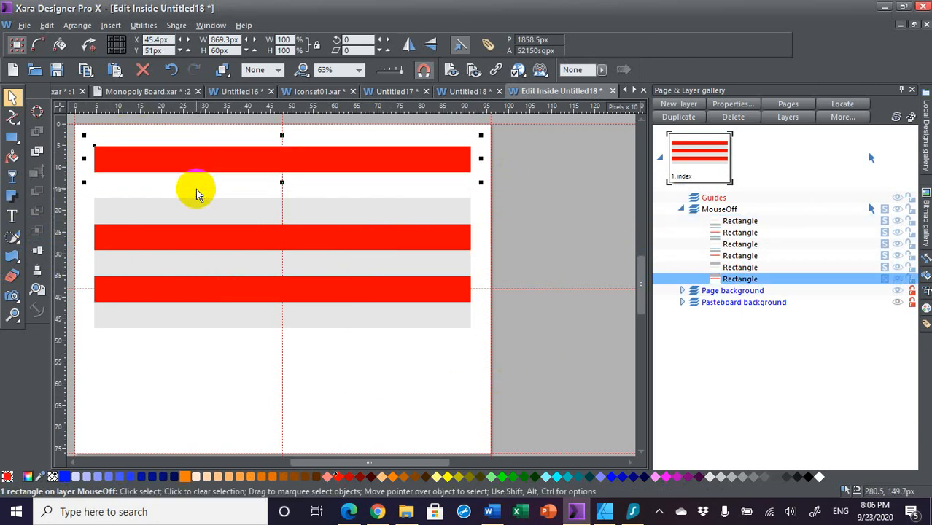
pyautogui.hotkey('ctrl', 'z')
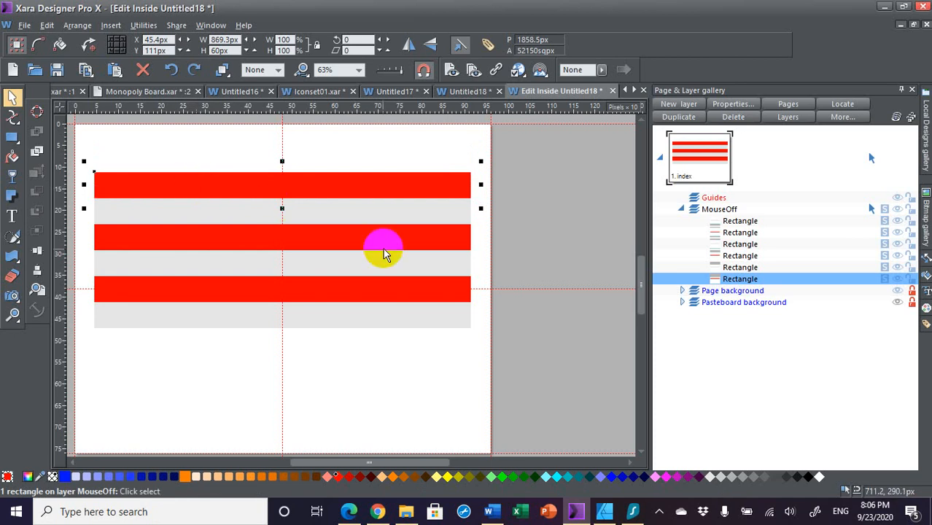
# - Select all six stripes and apply the envelope mould that curves the upper and lower edges inward
pyautogui.click(530, 349)
pyautogui.moveTo(514, 365); pyautogui.dragTo(86, 160)
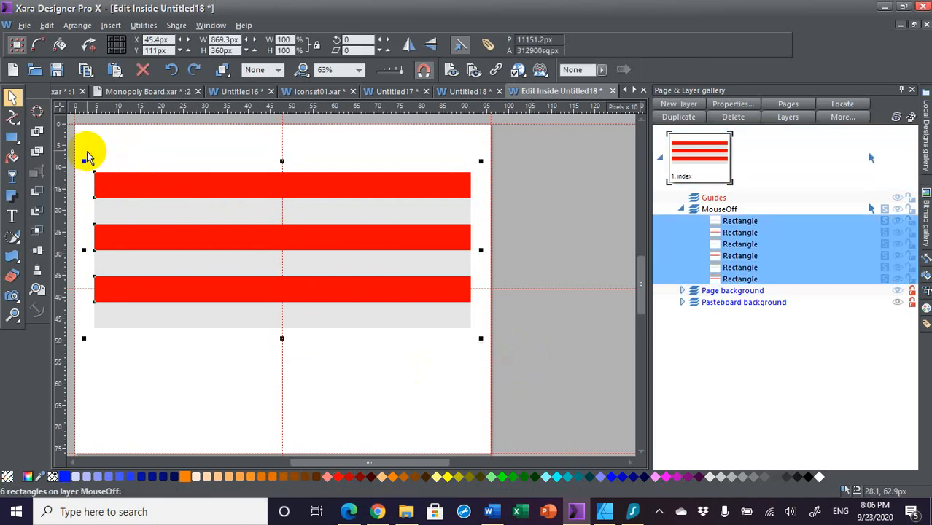
pyautogui.moveTo(15, 256)
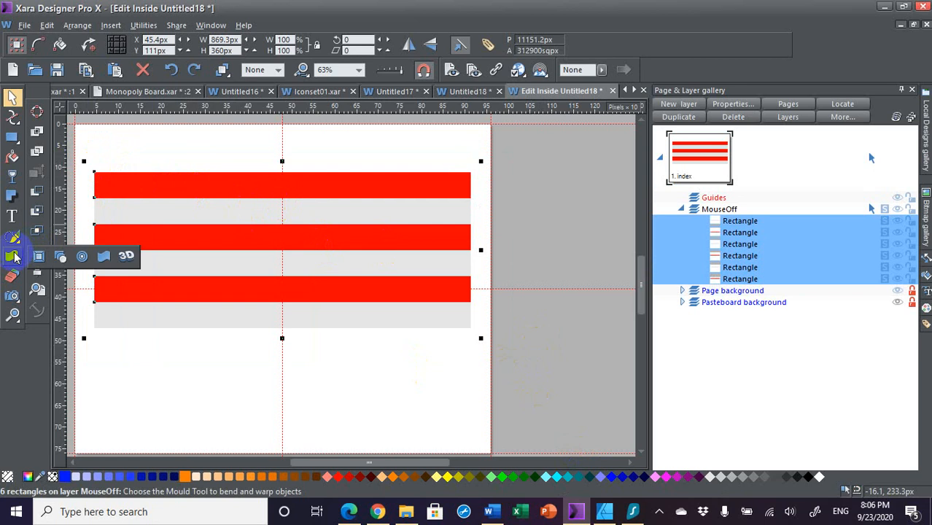
pyautogui.click(82, 256)
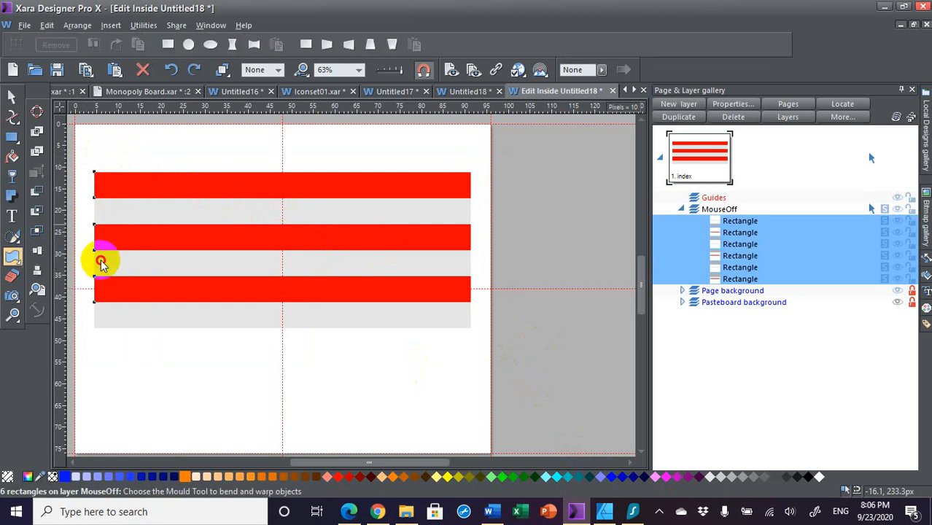
pyautogui.click(255, 45)
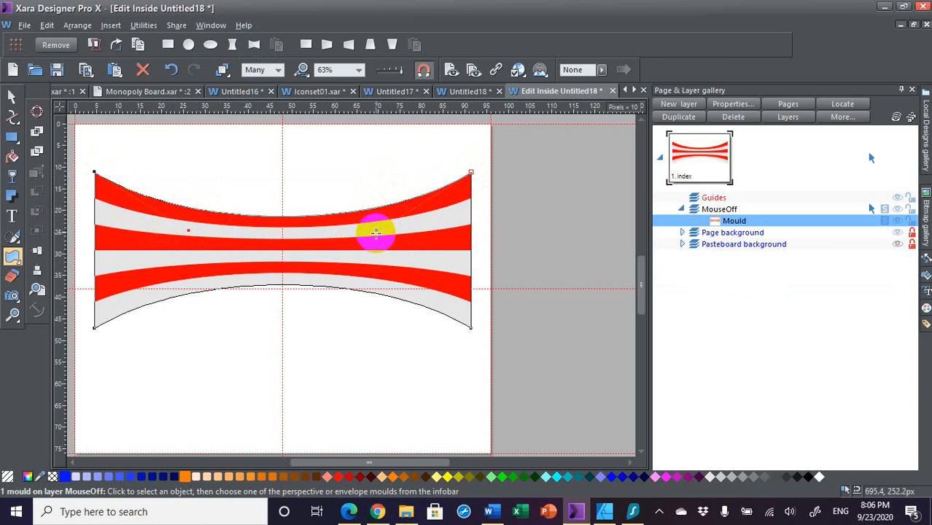
# - Reshape the mould into a waving flag by pulling the upper edge's right handle up and the lower edge's left handle down
pyautogui.moveTo(375, 232); pyautogui.dragTo(352, 130)
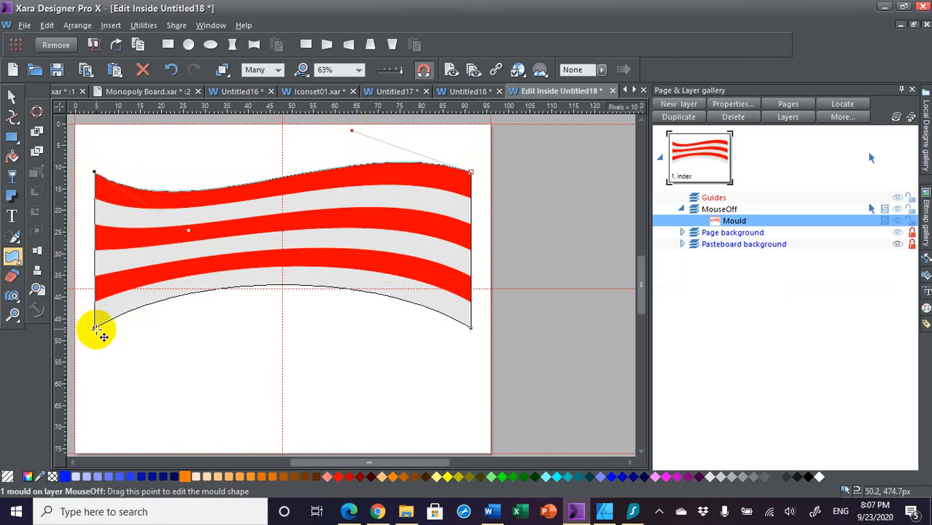
pyautogui.moveTo(188, 270); pyautogui.dragTo(192, 380)
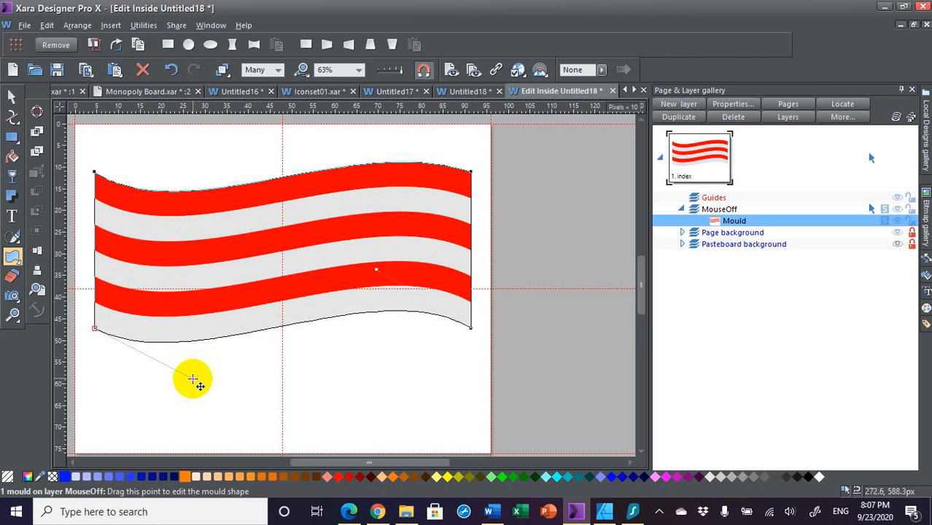
pyautogui.moveTo(193, 380); pyautogui.dragTo(224, 385)
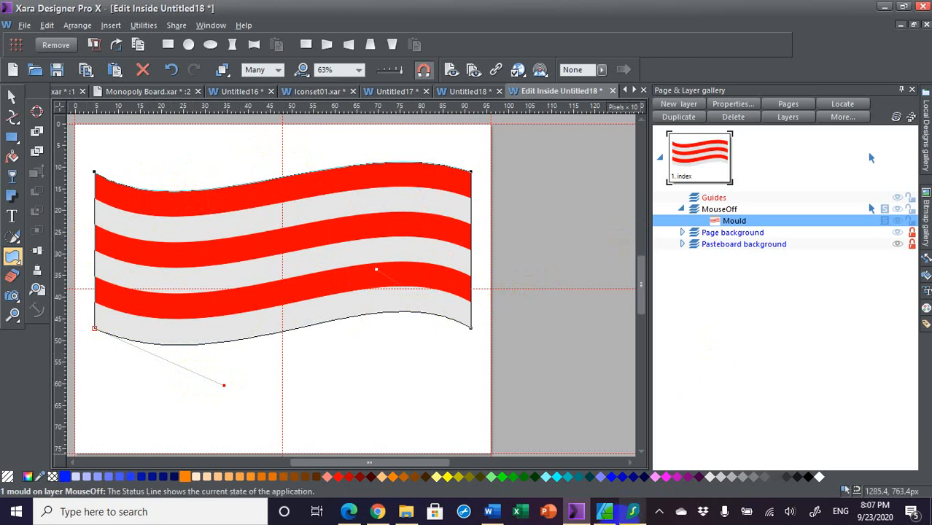
# - Switch to Affinity Designer and deselect the six stripes
pyautogui.click(605, 512)
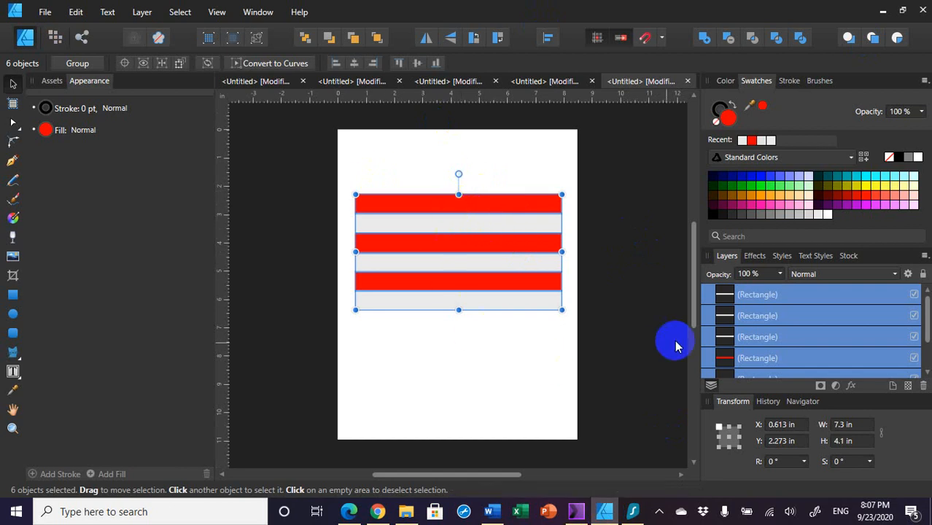
pyautogui.click(510, 358)
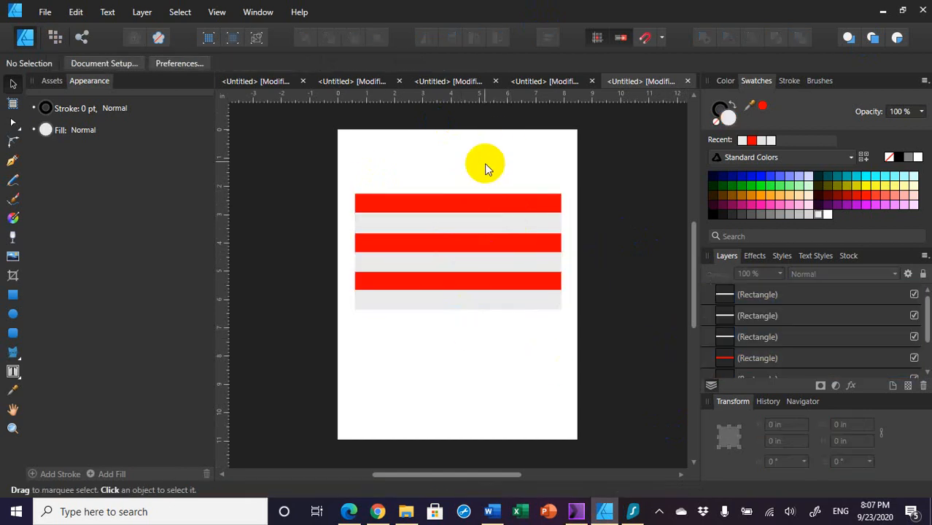
# - Try moving the top red stripe up to Y 1.673 in, and undo the move
pyautogui.click(489, 204)
pyautogui.moveTo(489, 204); pyautogui.dragTo(489, 187)
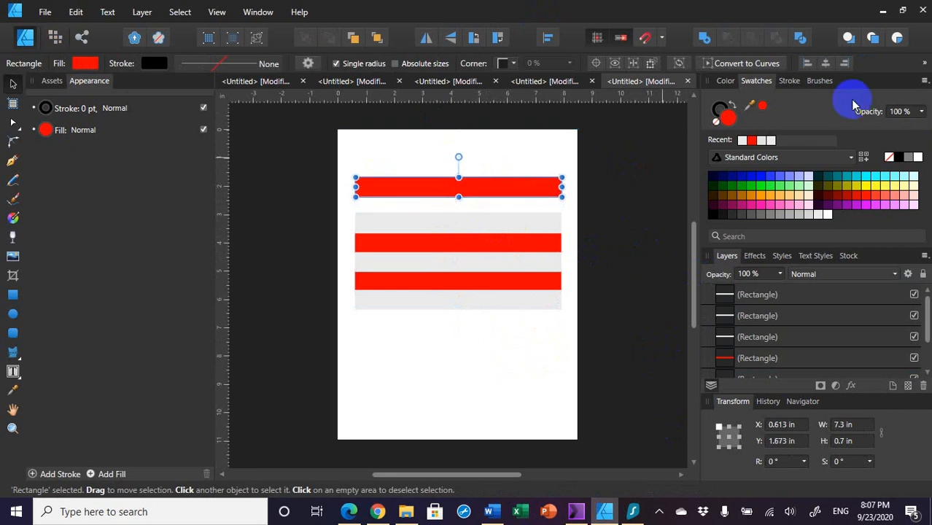
pyautogui.hotkey('ctrl', 'z')
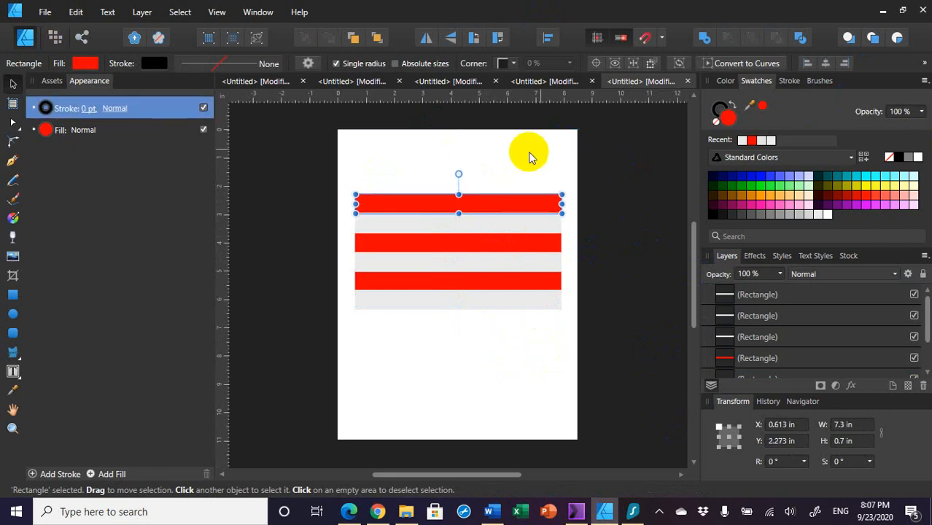
# - Select all six stripes, convert them to curves and activate the Node tool
pyautogui.moveTo(308, 159); pyautogui.dragTo(605, 325)
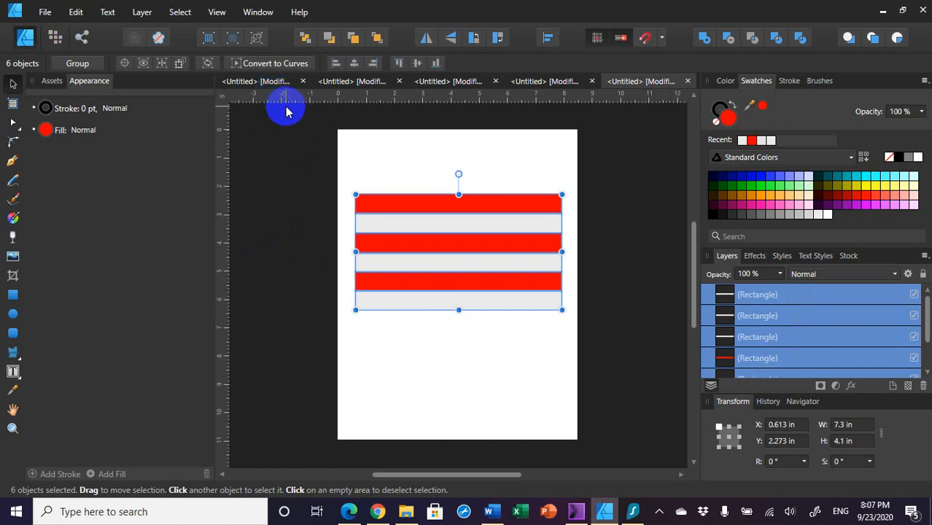
pyautogui.click(286, 64)
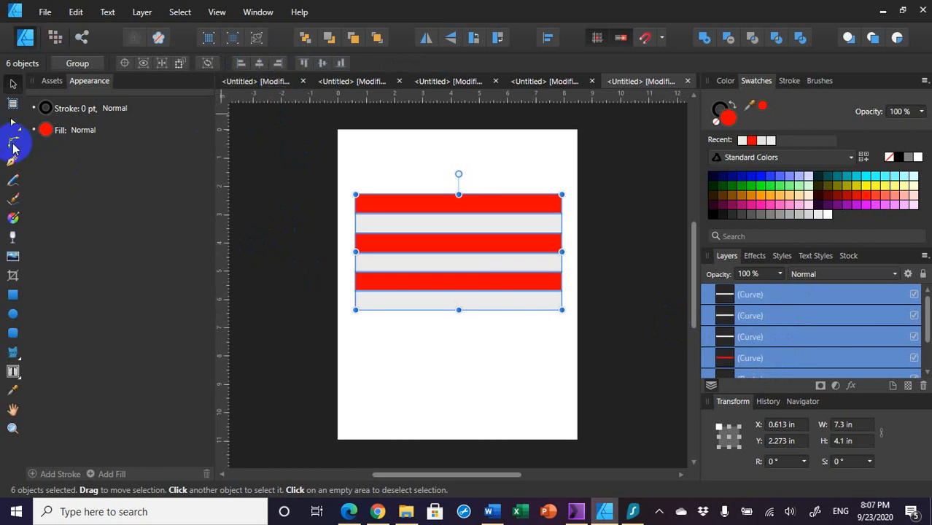
pyautogui.click(13, 124)
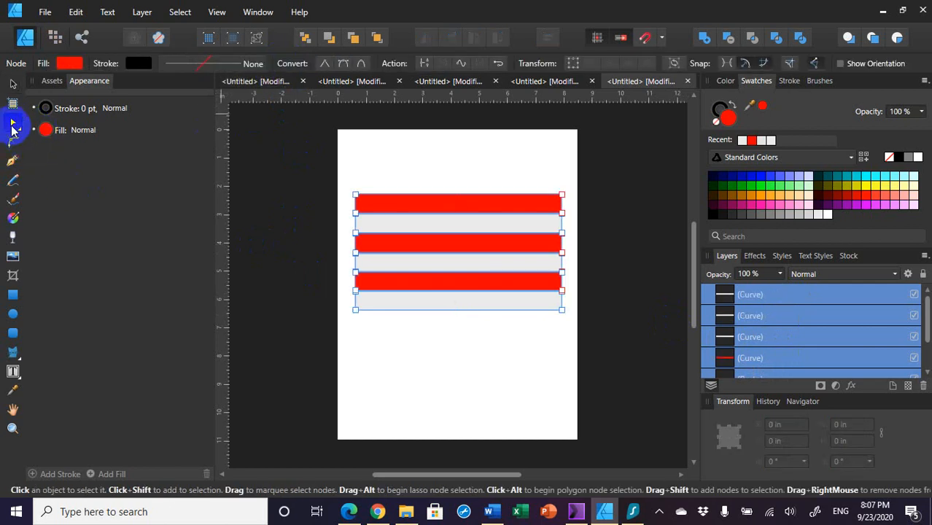
pyautogui.click(12, 141)
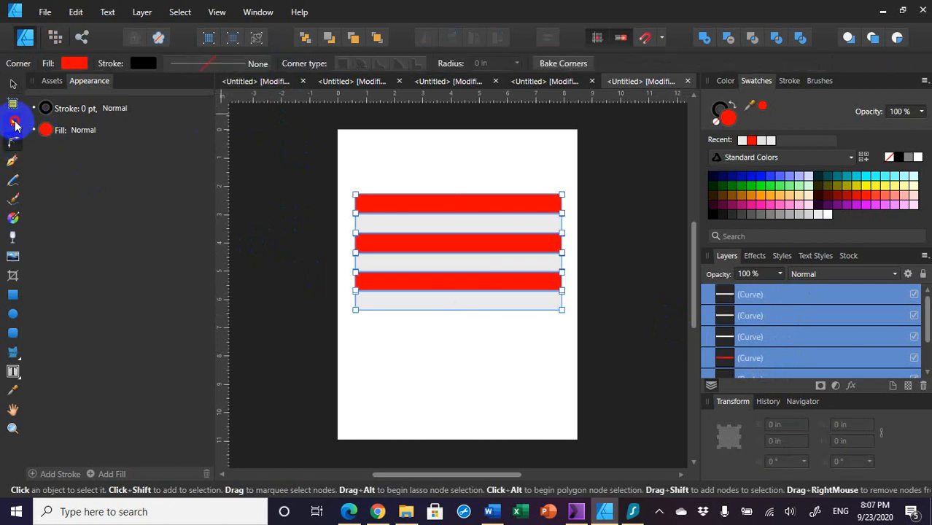
pyautogui.click(15, 126)
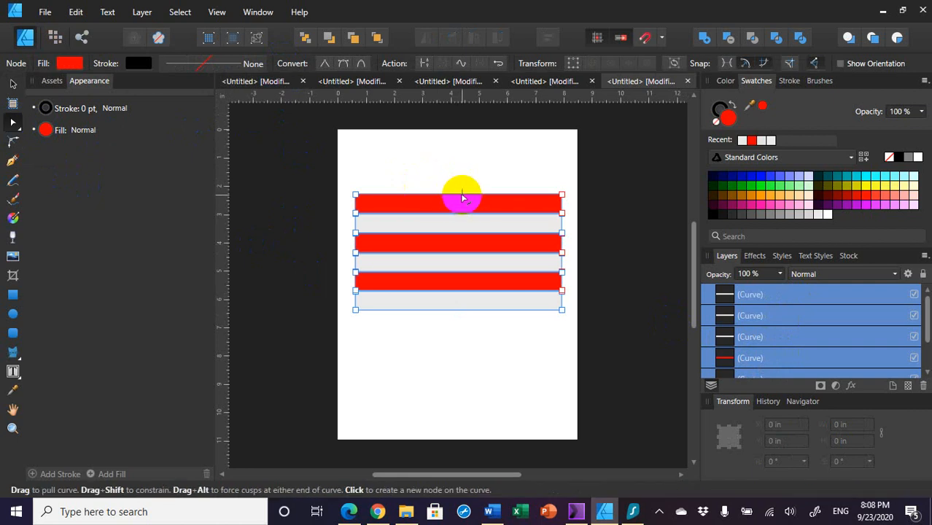
# - Try bending the edges of the top red stripe and the grey stripe below it upward into arches, and undo the bends
pyautogui.moveTo(462, 195); pyautogui.dragTo(458, 166)
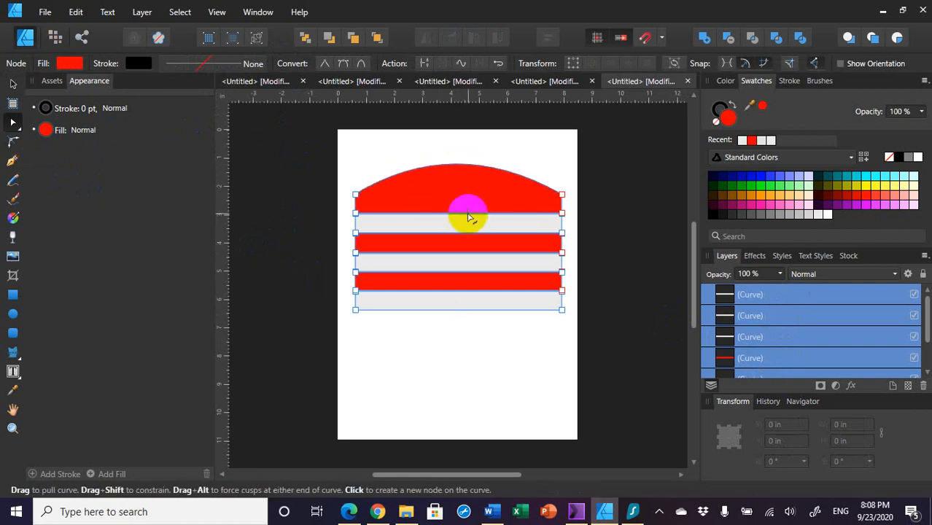
pyautogui.moveTo(469, 214); pyautogui.dragTo(461, 199)
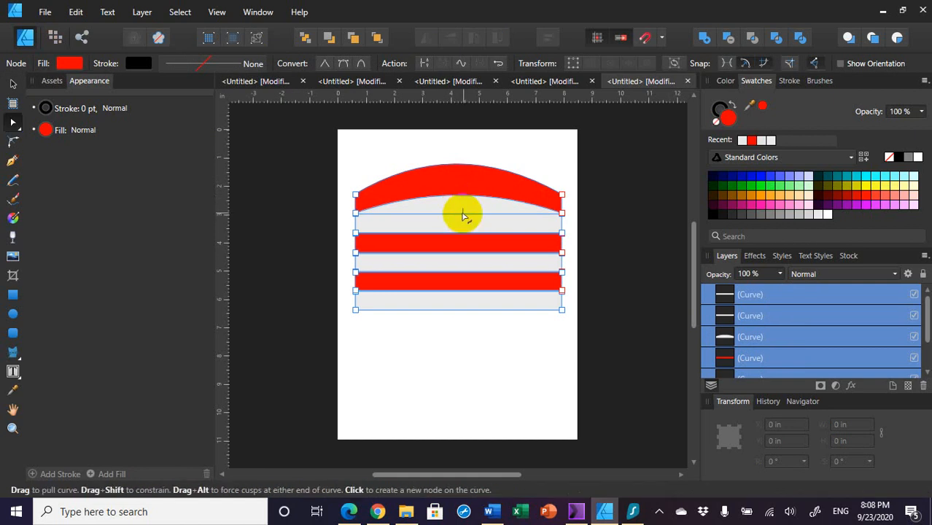
pyautogui.moveTo(462, 213); pyautogui.dragTo(466, 196)
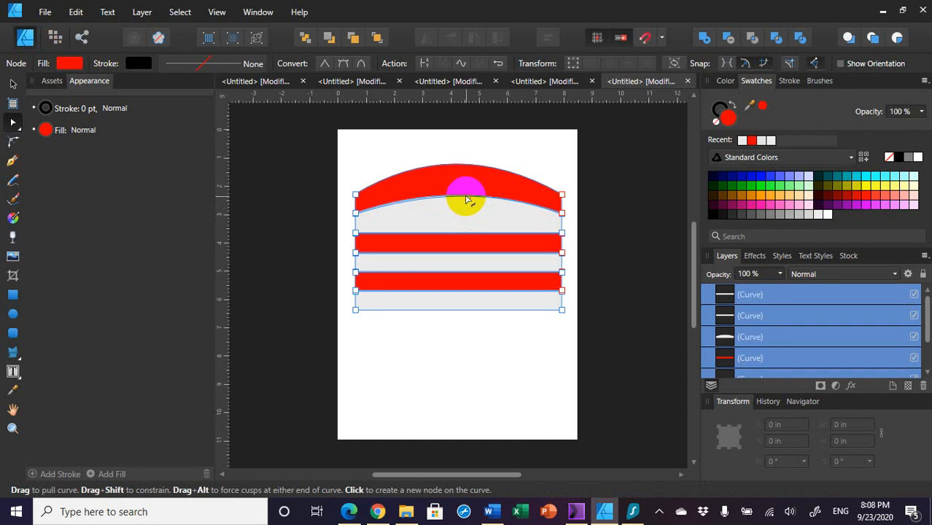
pyautogui.moveTo(474, 234)
pyautogui.mouseDown()
pyautogui.moveTo(476, 208)
pyautogui.moveTo(478, 217)
pyautogui.mouseUp()
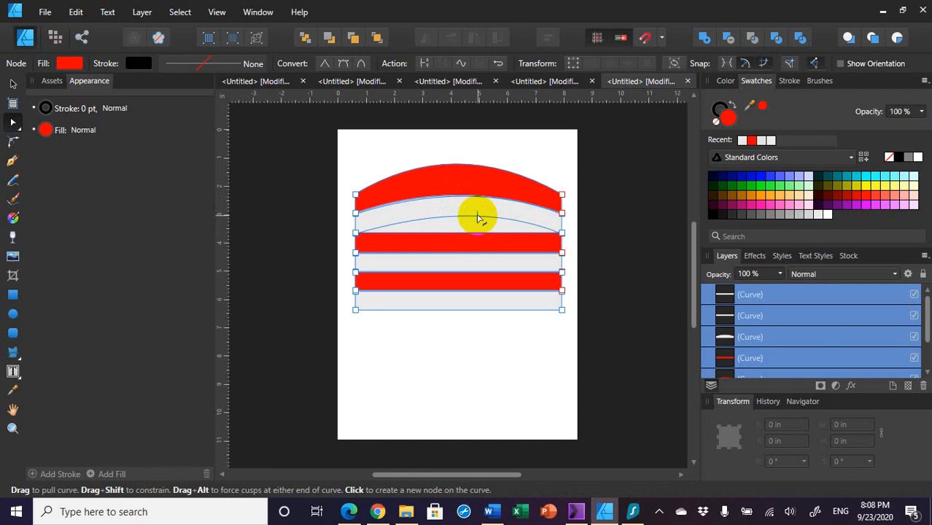
pyautogui.hotkey('ctrl', 'z')
pyautogui.hotkey('ctrl', 'z')
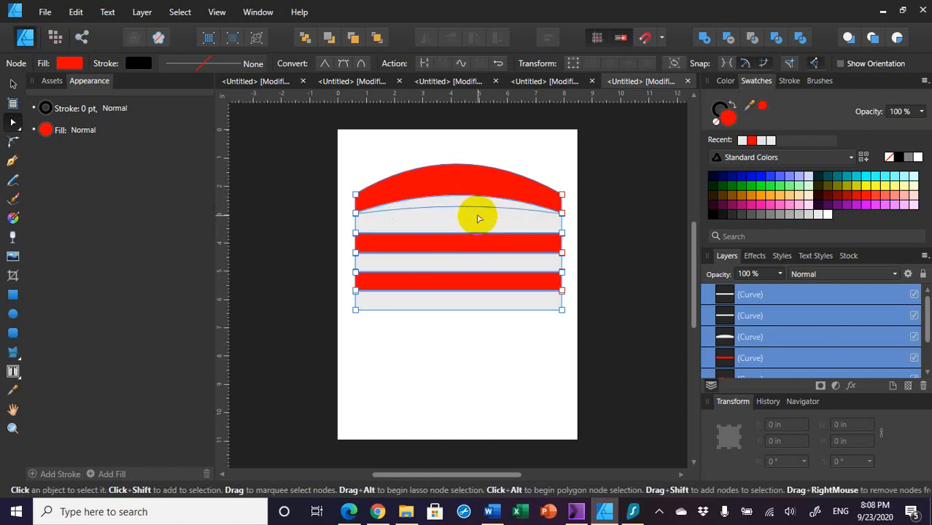
pyautogui.hotkey('ctrl', 'z')
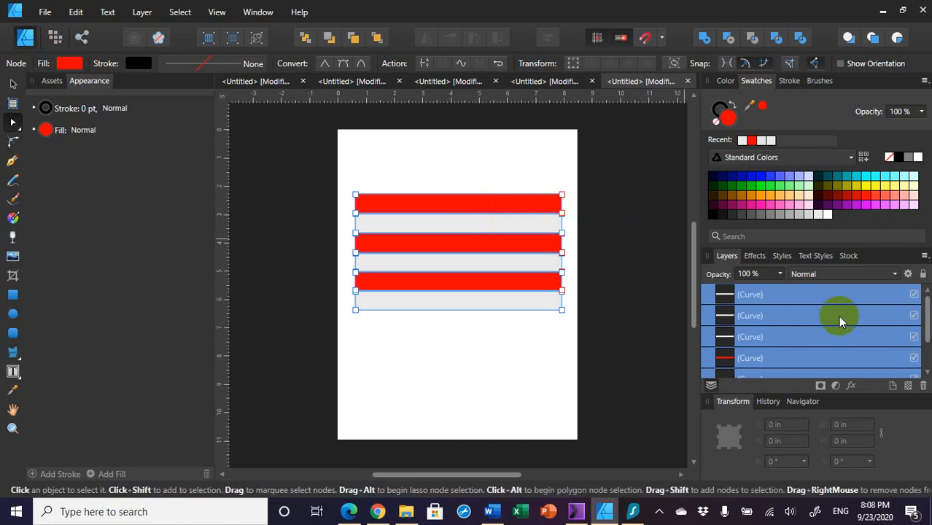
# - Group the six stripe curves and expand the group to list its curves
pyautogui.click(12, 84)
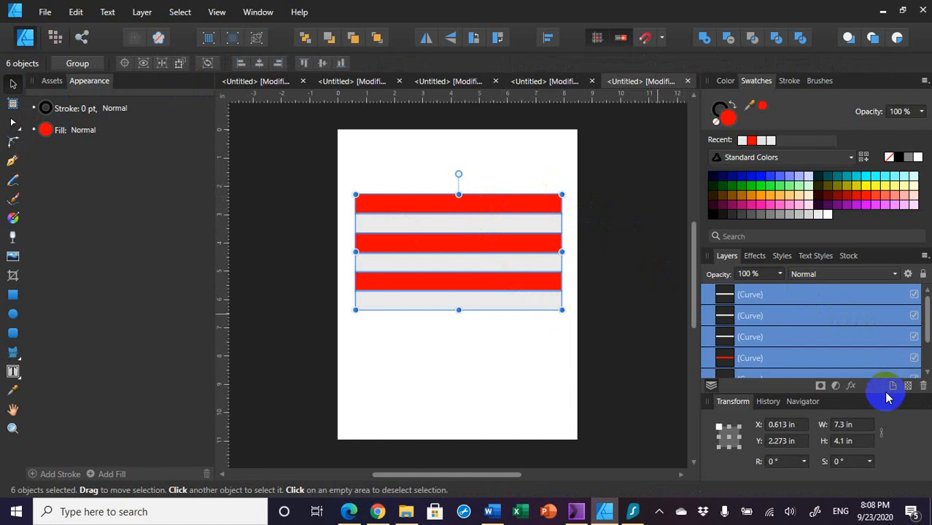
pyautogui.hotkey('ctrl', 'g')
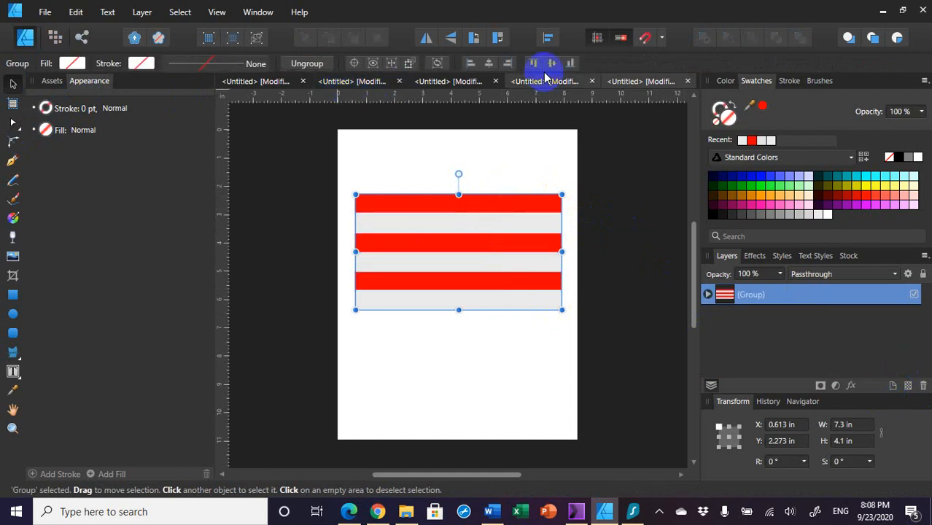
pyautogui.click(708, 294)
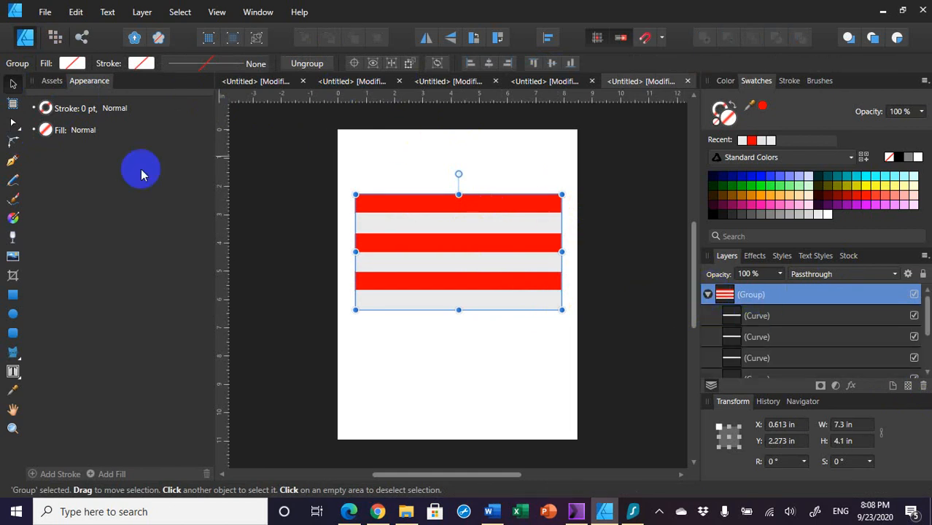
# - Bend the upper edge of the bottom grey stripe upward into an arch with the Node tool
pyautogui.click(13, 127)
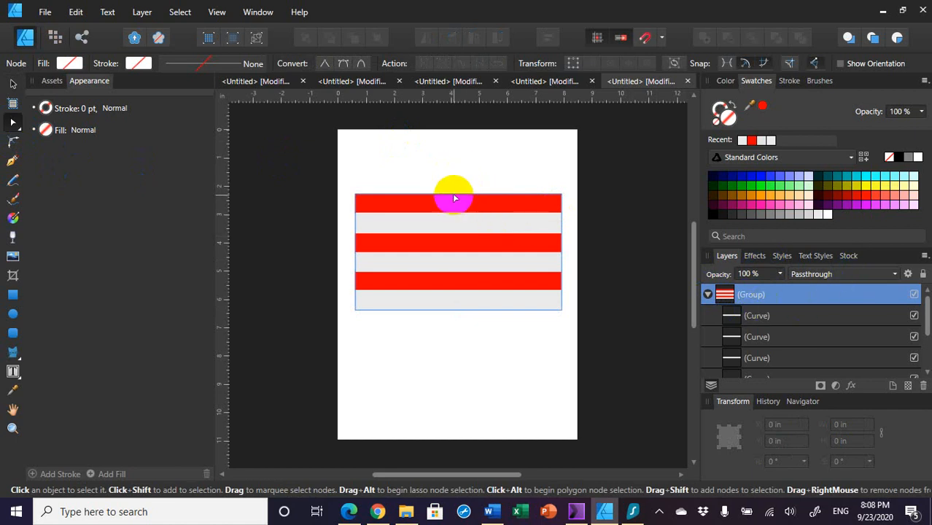
pyautogui.click(781, 320)
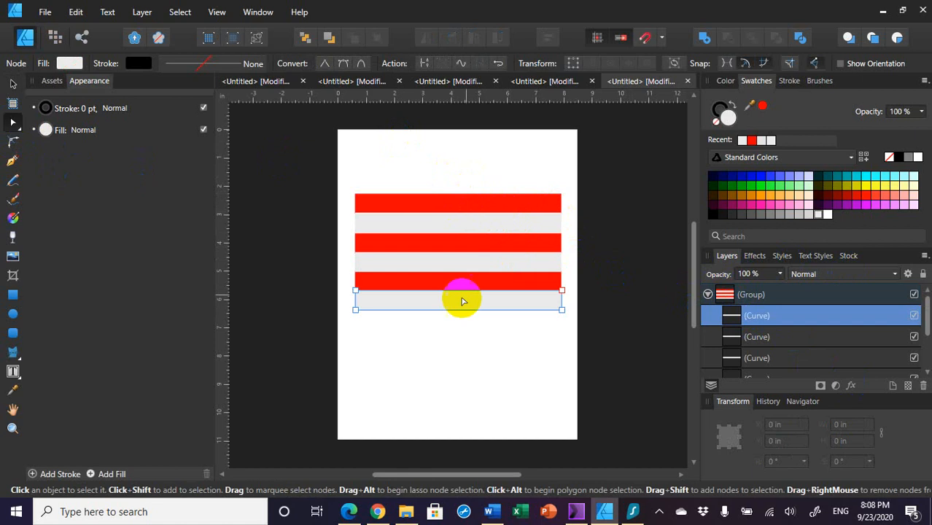
pyautogui.moveTo(469, 293); pyautogui.dragTo(471, 281)
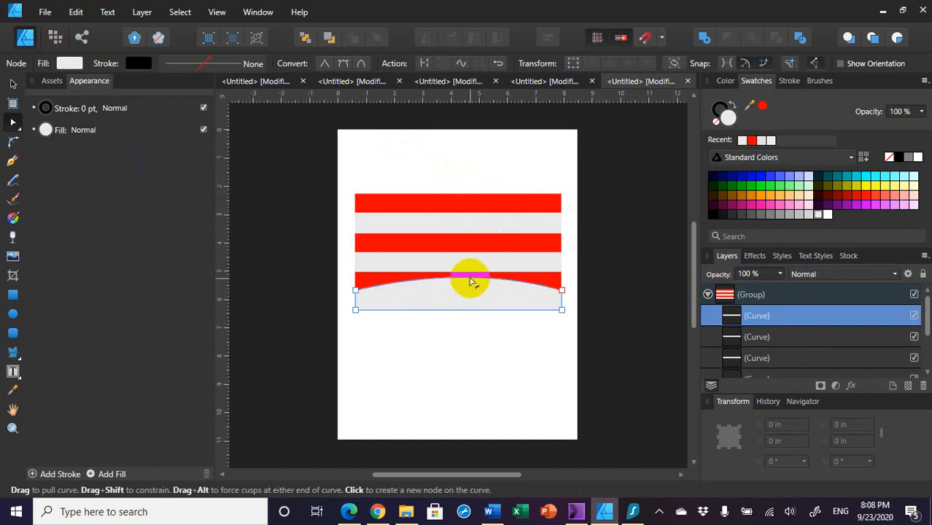